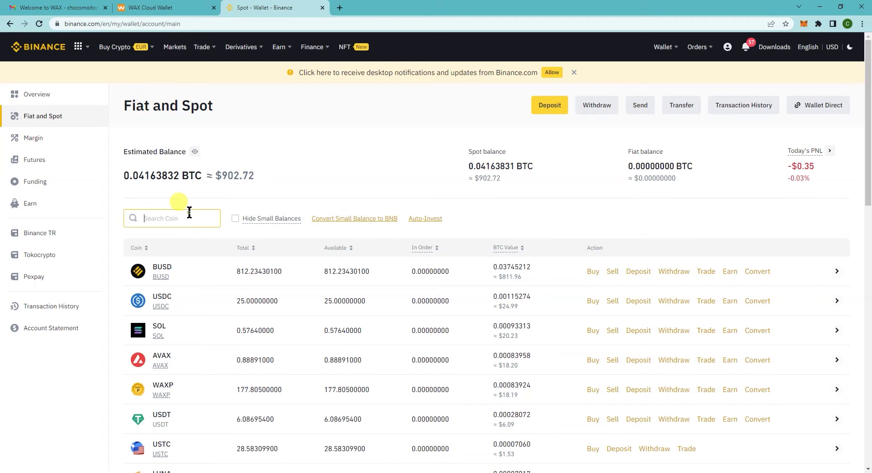
# Filter the Fiat and Spot coin list by 'wax' to show the WAXP holding
pyautogui.write('ax')
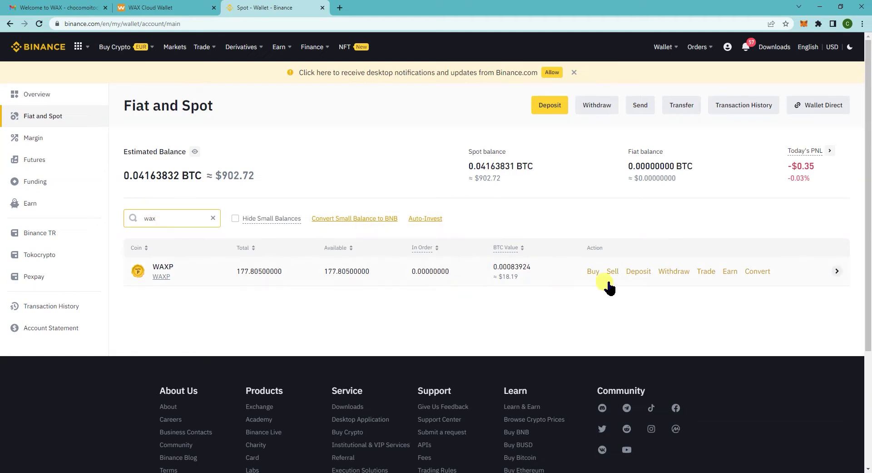
# Open the WAXP deposit page and generate a WAX-network deposit address, reading the address-and-memo notice
pyautogui.click(639, 272)
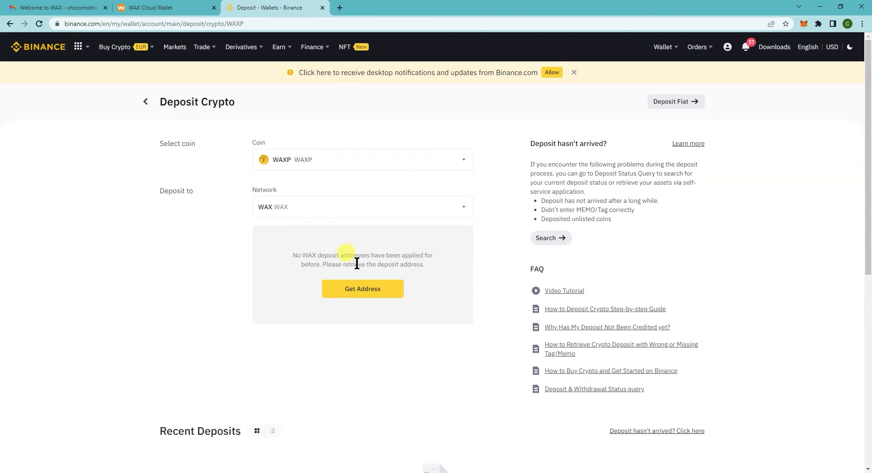
pyautogui.click(374, 293)
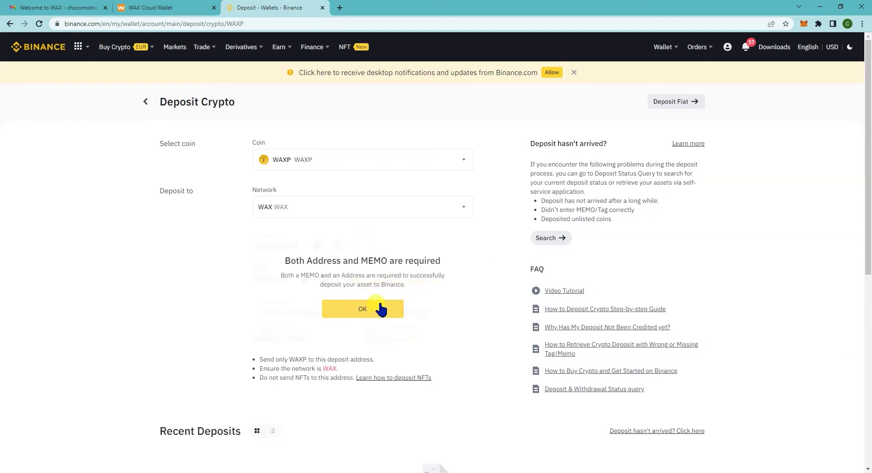
pyautogui.moveTo(304, 263); pyautogui.dragTo(412, 265)
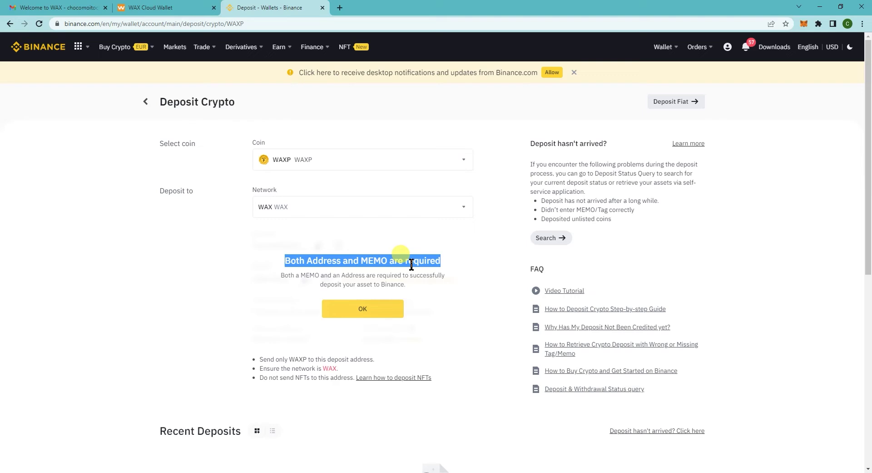
# Dismiss the notice and select the waxonbinance deposit address and then the MEMO value
pyautogui.click(353, 310)
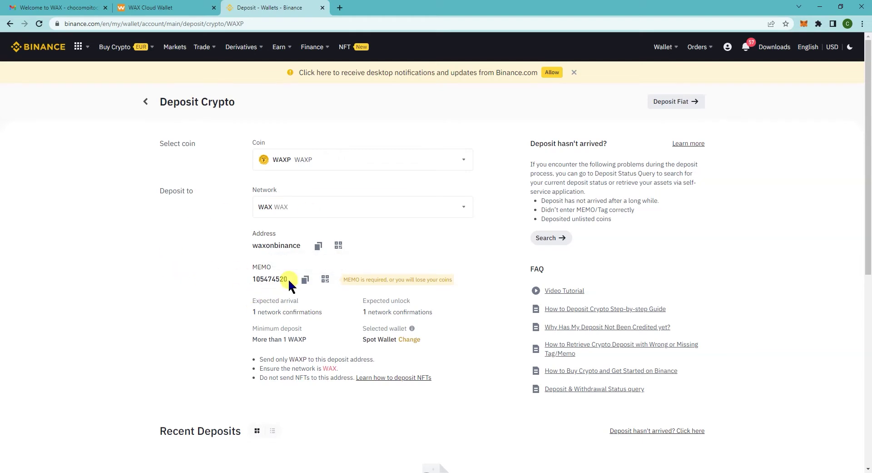
pyautogui.doubleClick(272, 247)
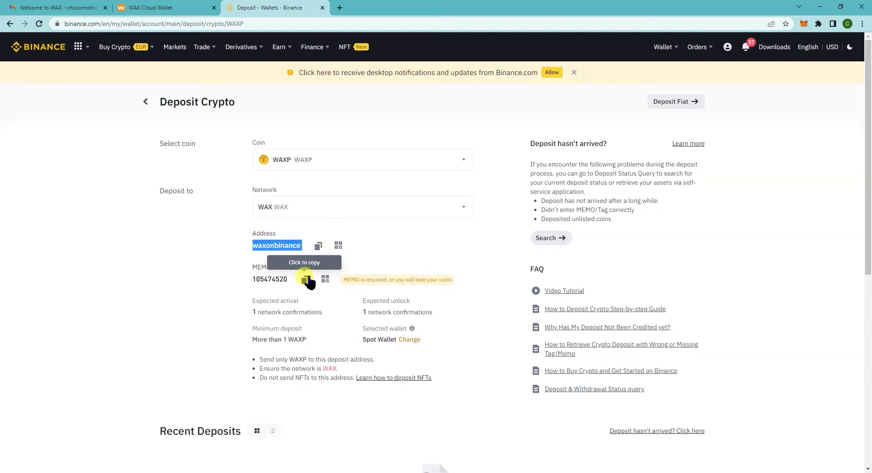
pyautogui.doubleClick(272, 279)
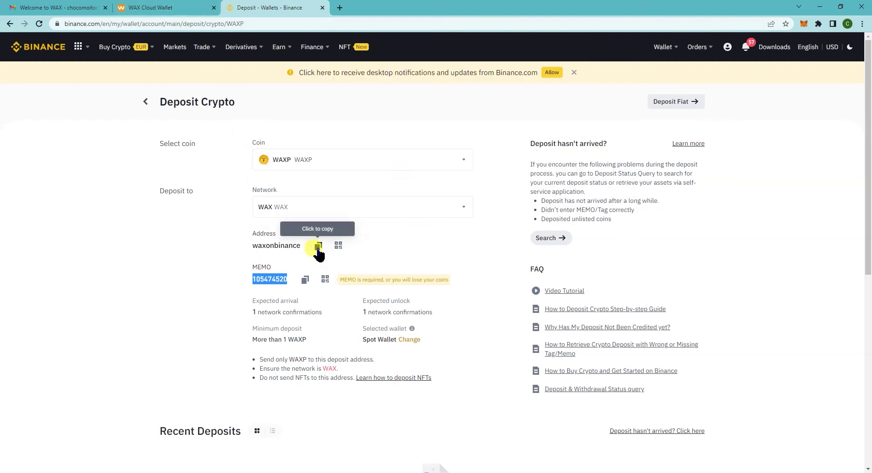
# In WAX Cloud Wallet, start a Send transfer with WAXP as the token
pyautogui.click(177, 8)
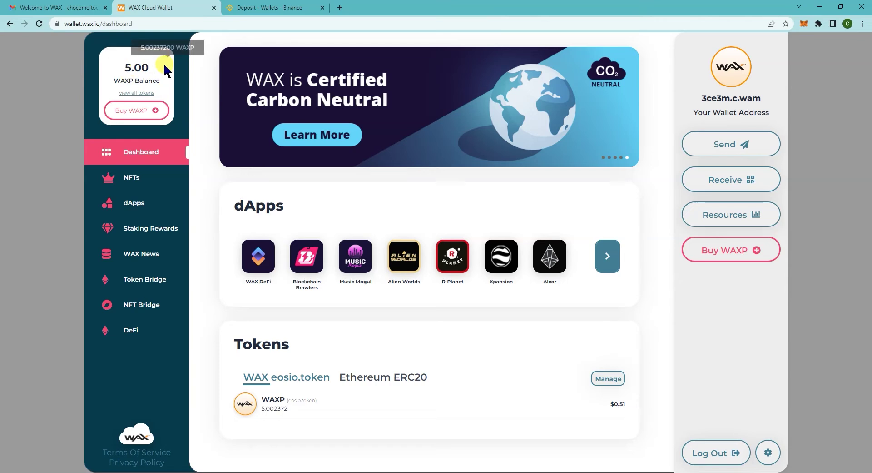
pyautogui.moveTo(123, 66)
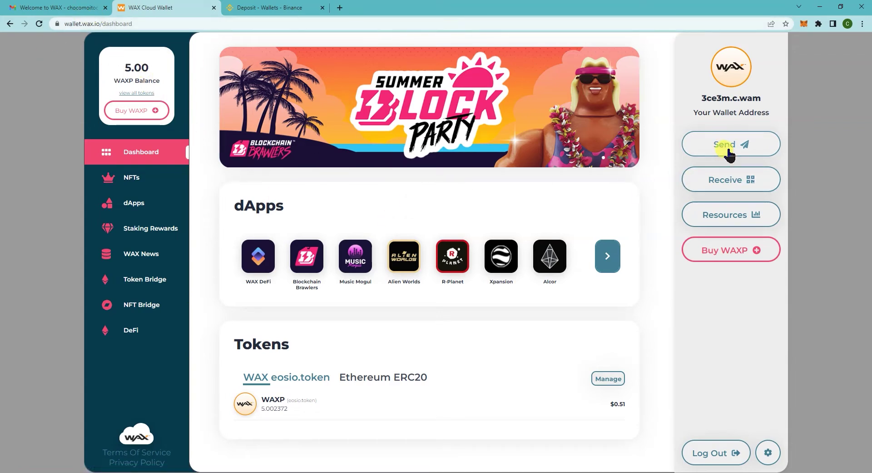
pyautogui.click(729, 153)
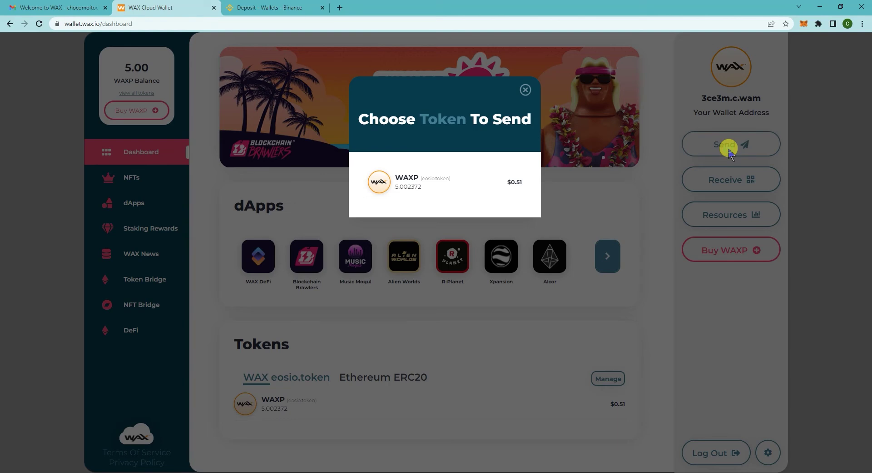
pyautogui.click(427, 194)
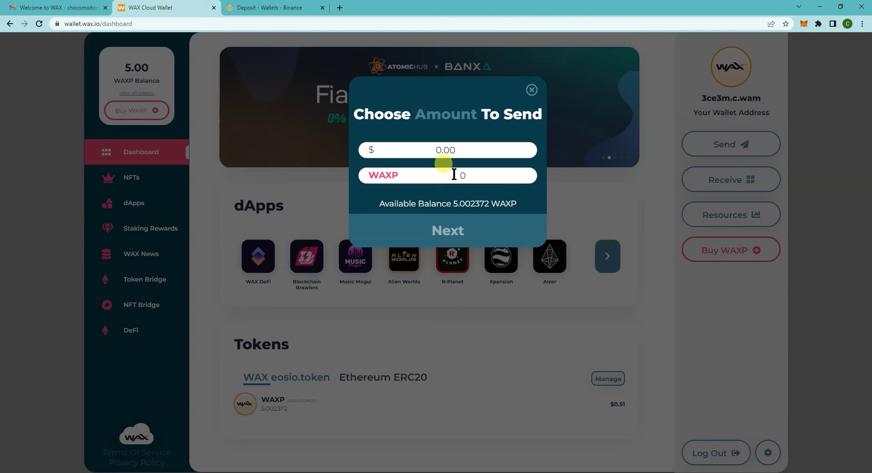
# Confirm a 5 WAXP amount and paste the Binance deposit address waxonbinance as recipient
pyautogui.write('5')
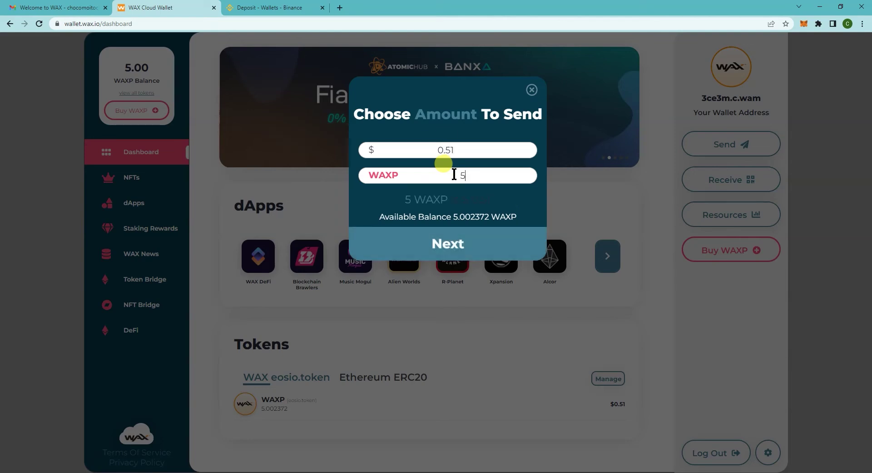
pyautogui.click(452, 241)
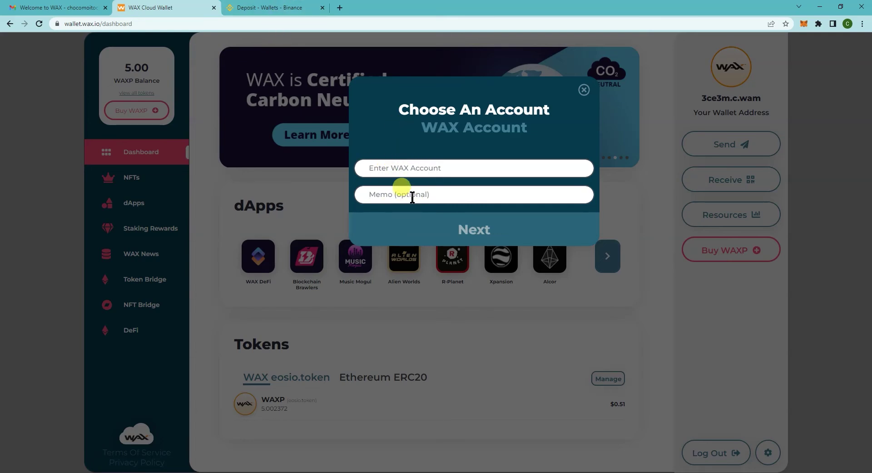
pyautogui.click(394, 194)
pyautogui.click(291, 8)
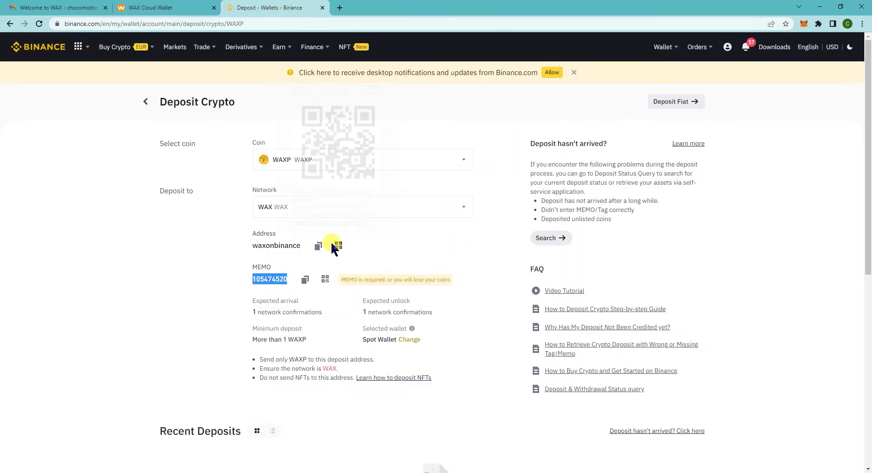
pyautogui.click(319, 246)
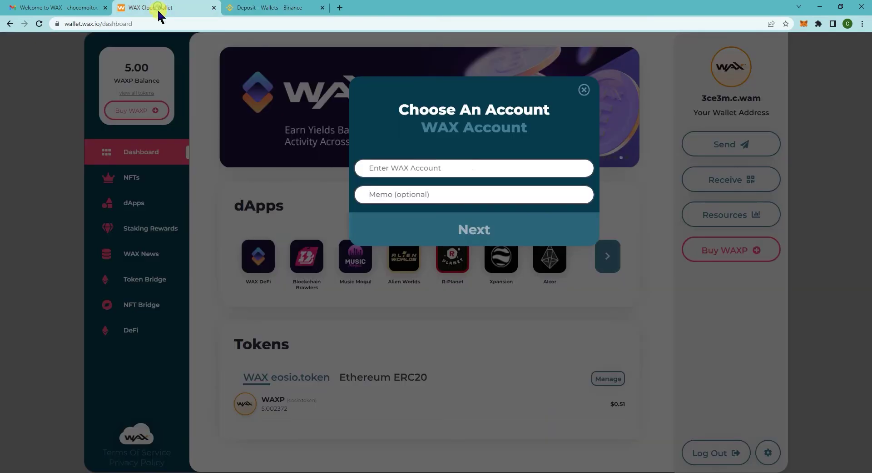
pyautogui.click(162, 7)
pyautogui.hotkey('ctrl', 'v')
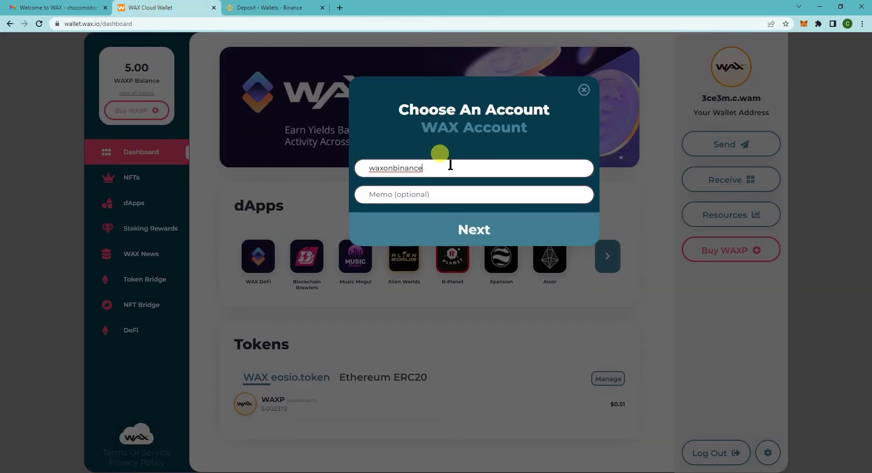
# Paste the Binance deposit memo into the memo field and verify it against Binance's deposit page
pyautogui.click(282, 8)
pyautogui.click(304, 279)
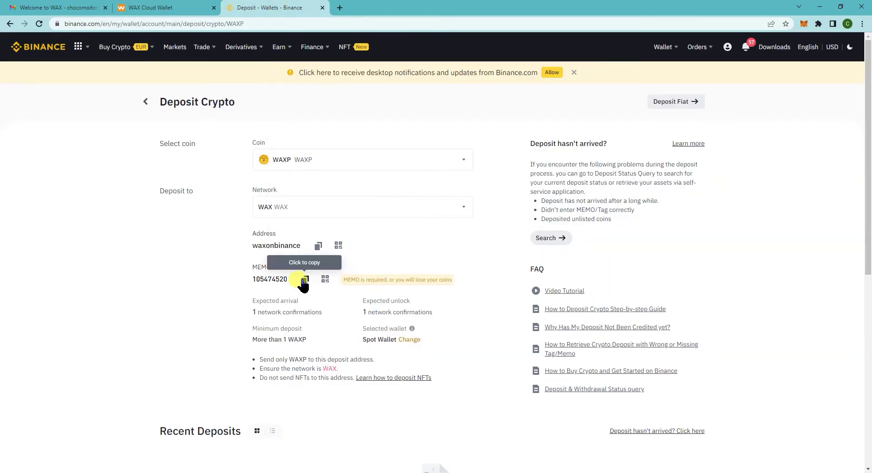
pyautogui.click(175, 8)
pyautogui.click(412, 191)
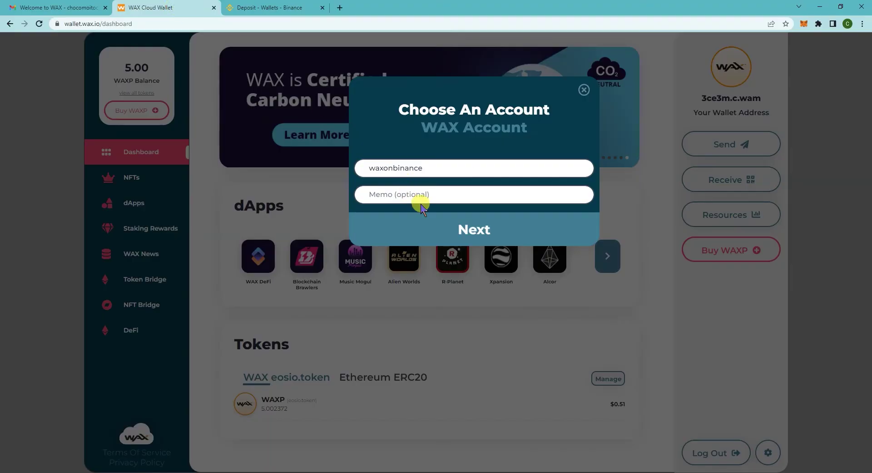
pyautogui.hotkey('ctrl', 'v')
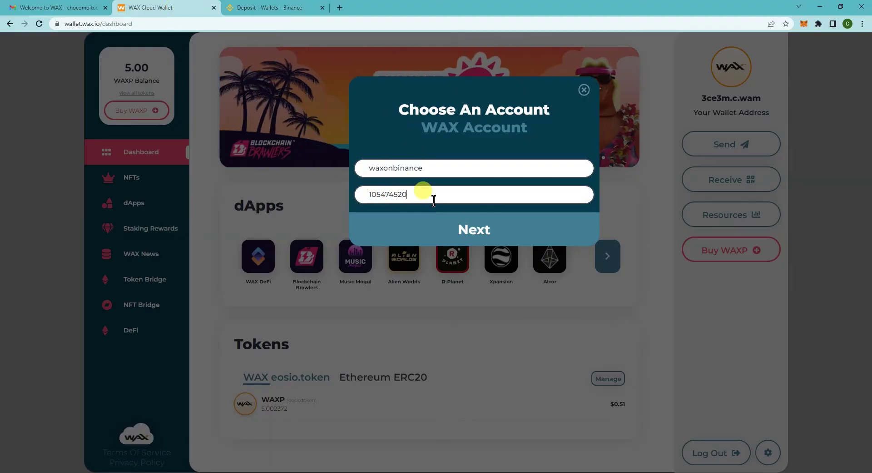
pyautogui.click(271, 8)
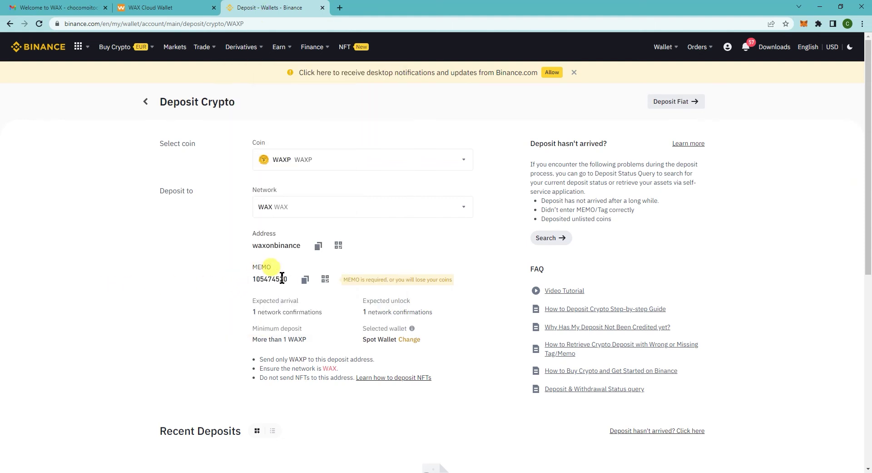
pyautogui.click(168, 8)
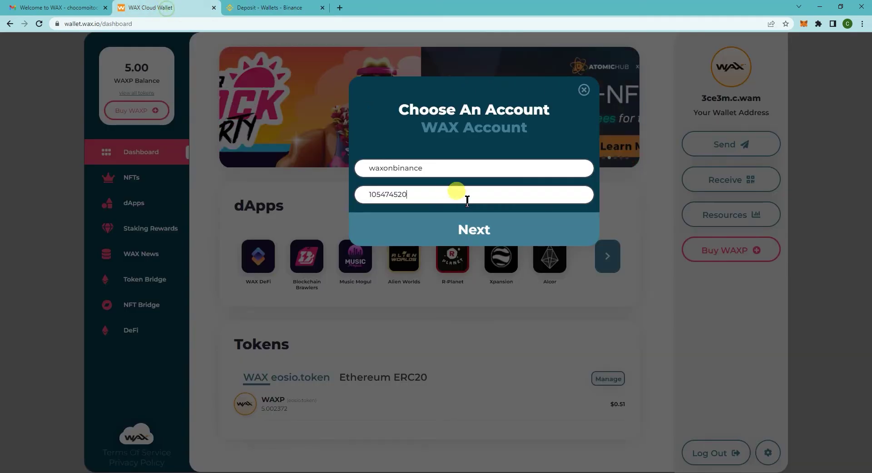
# Approve the 5 WAX transfer to waxonbinance and dismiss the Transaction Success message
pyautogui.click(471, 232)
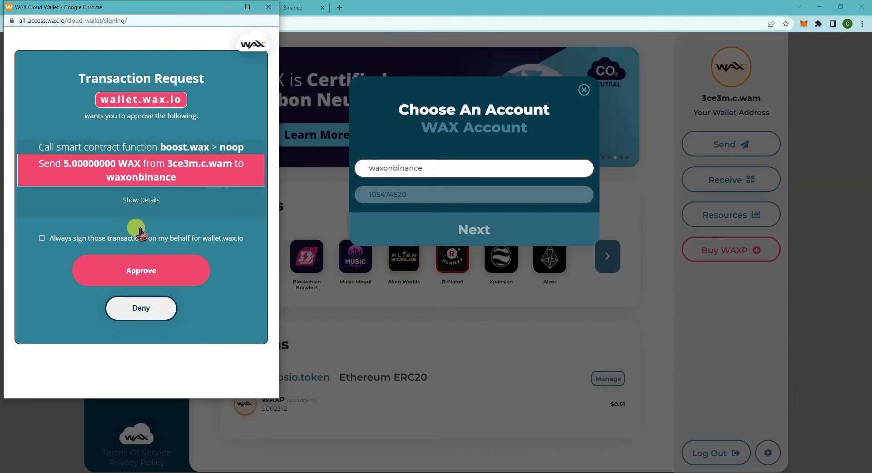
pyautogui.click(140, 273)
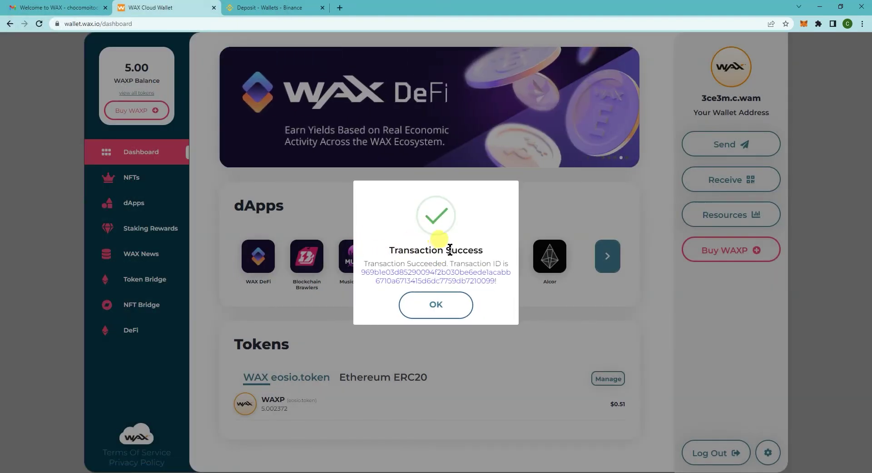
pyautogui.click(436, 306)
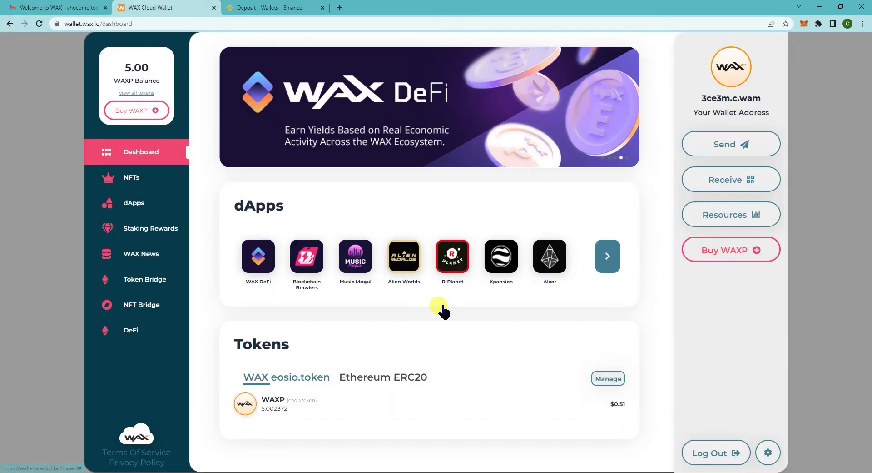
# Return to Binance's Fiat and Spot wallet and filter coins by 'wax' to see WAXP at 177.805
pyautogui.click(265, 9)
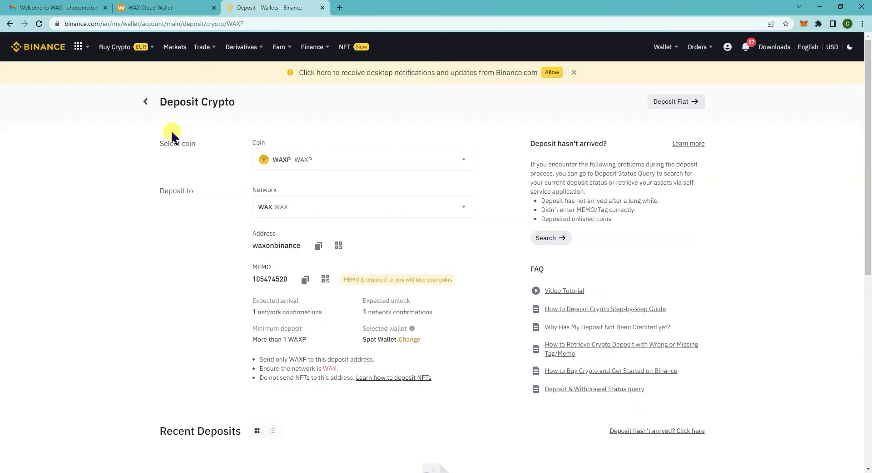
pyautogui.click(146, 102)
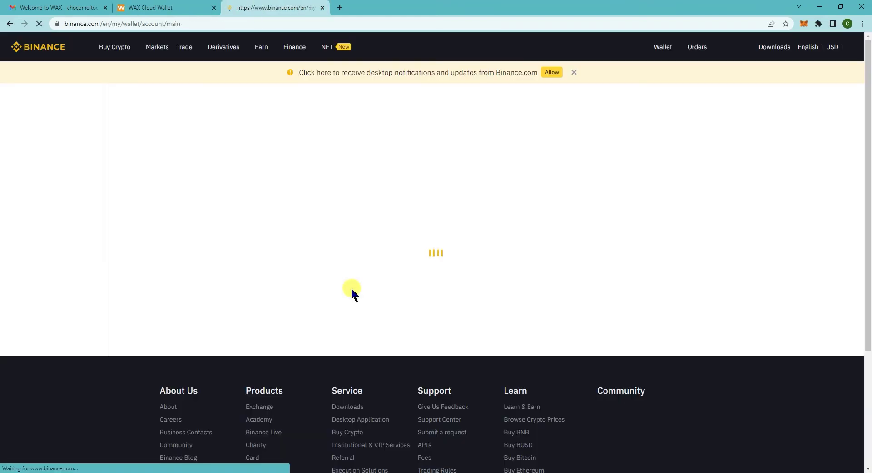
pyautogui.click(172, 195)
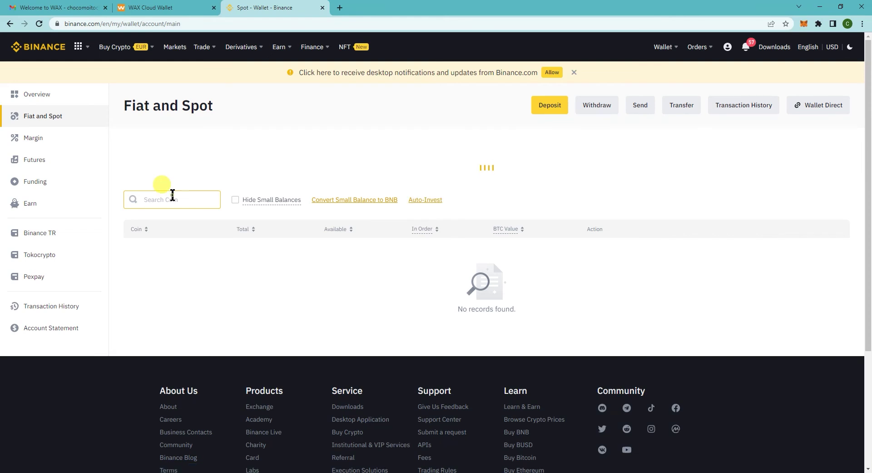
pyautogui.write('eax')
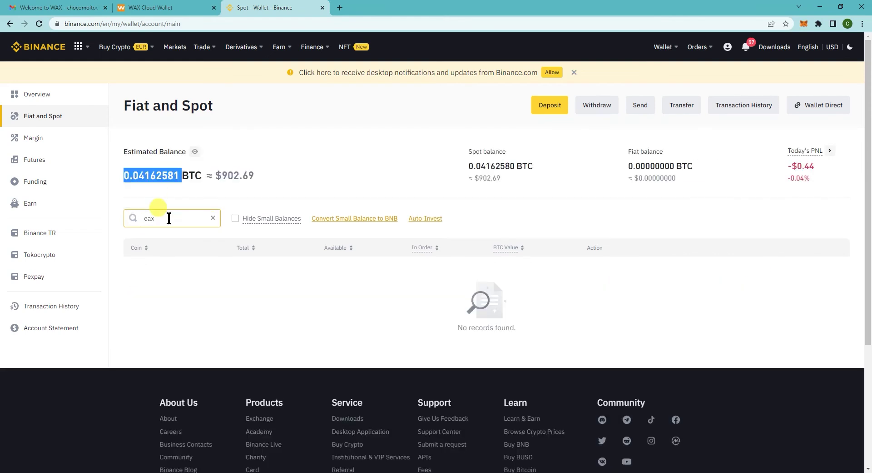
pyautogui.click(168, 218)
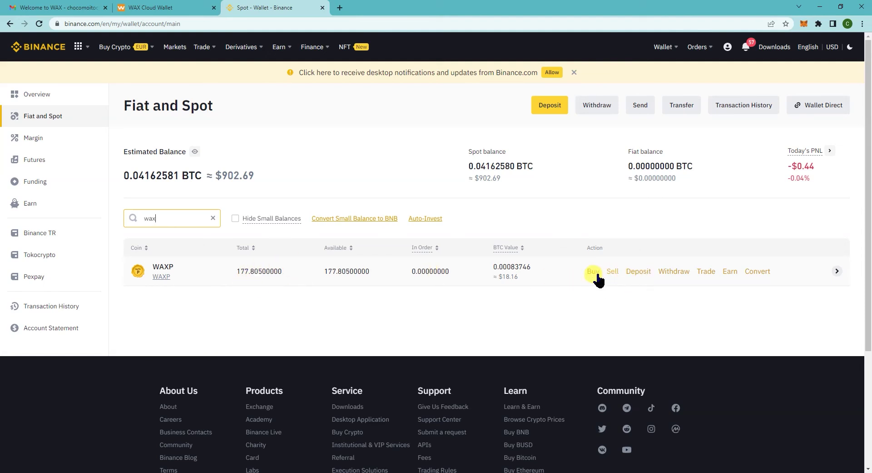
# Open the WAXP deposit page, refresh it with F5, and check Recent Deposits for the 5 WAXP deposit
pyautogui.click(633, 271)
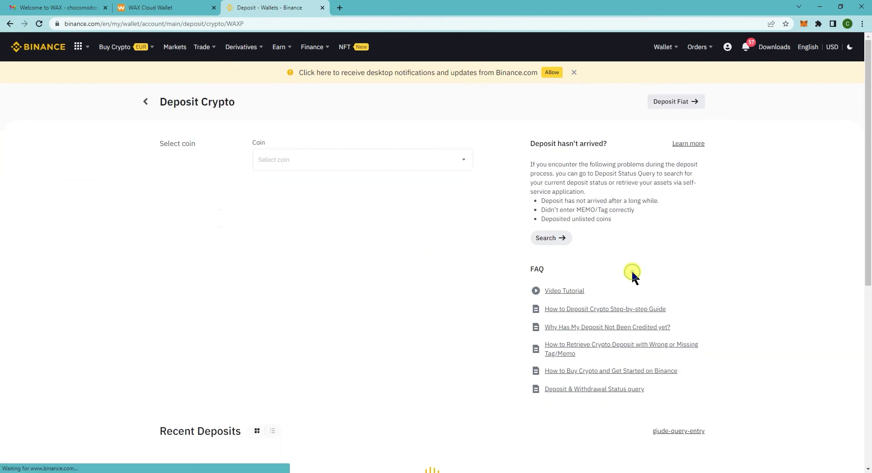
pyautogui.scroll(-1, 300, 286)
pyautogui.scroll(-3, 300, 286)
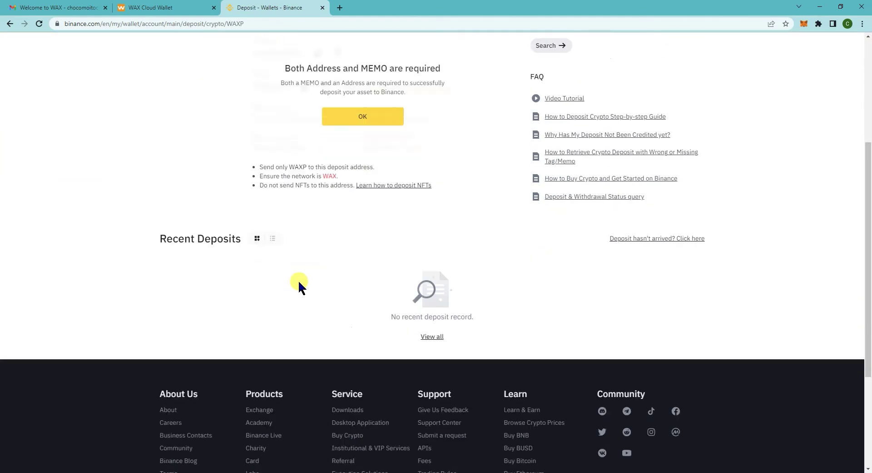
pyautogui.scroll(1, 255, 324)
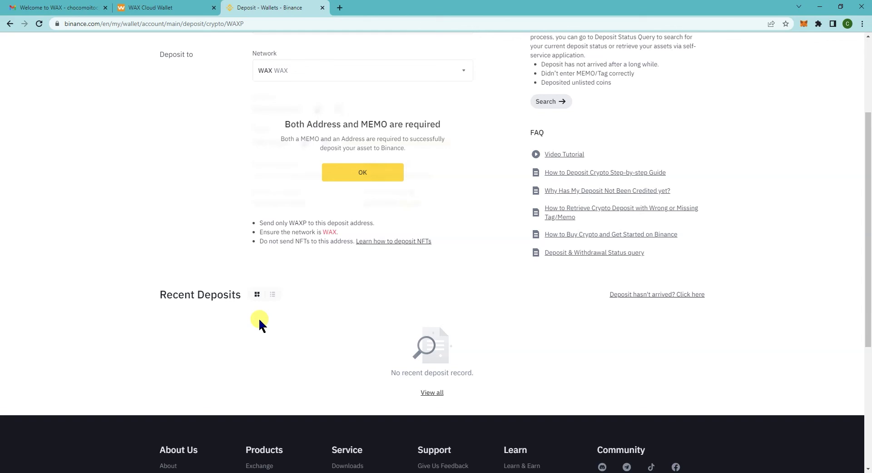
pyautogui.scroll(2, 260, 321)
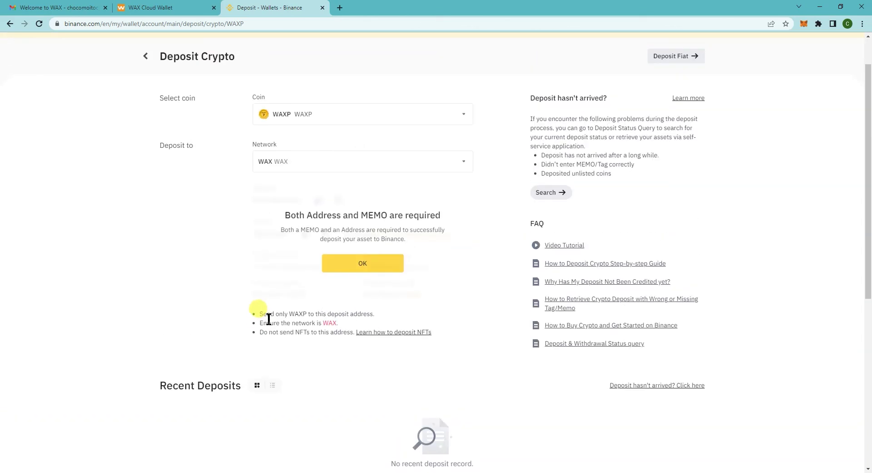
pyautogui.press('F5')
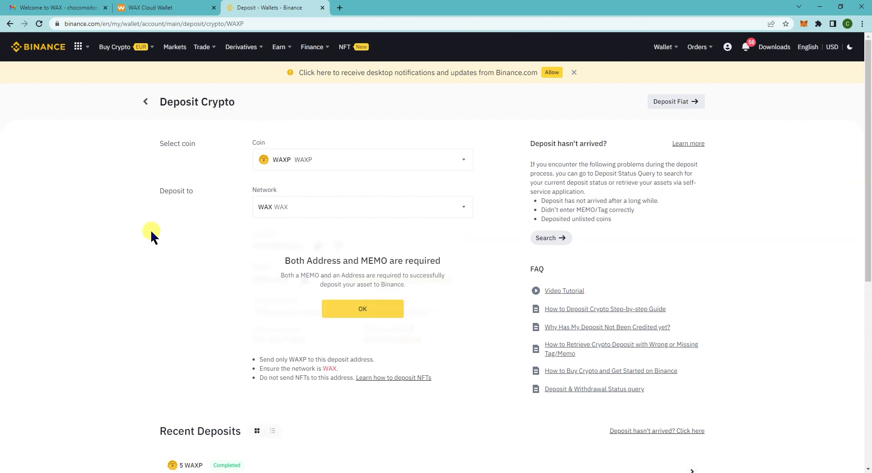
pyautogui.scroll(-3, 152, 234)
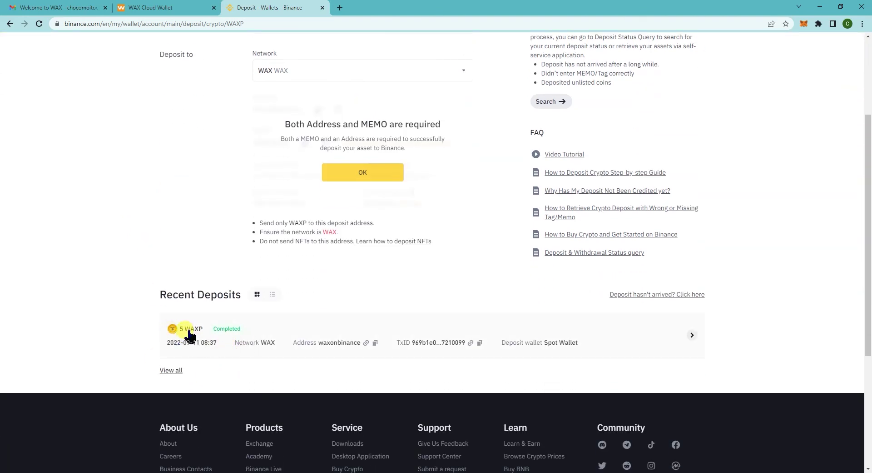
pyautogui.scroll(3, 146, 219)
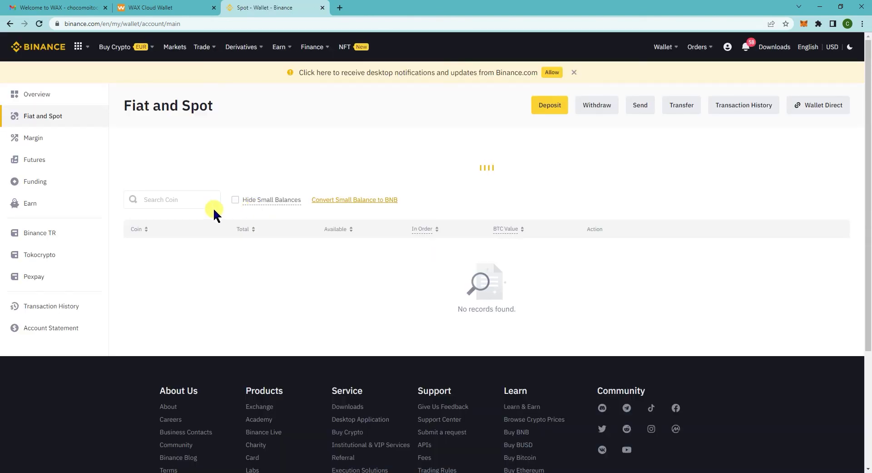
# Filter the coin list again to confirm WAXP now totals 182.805
pyautogui.click(189, 202)
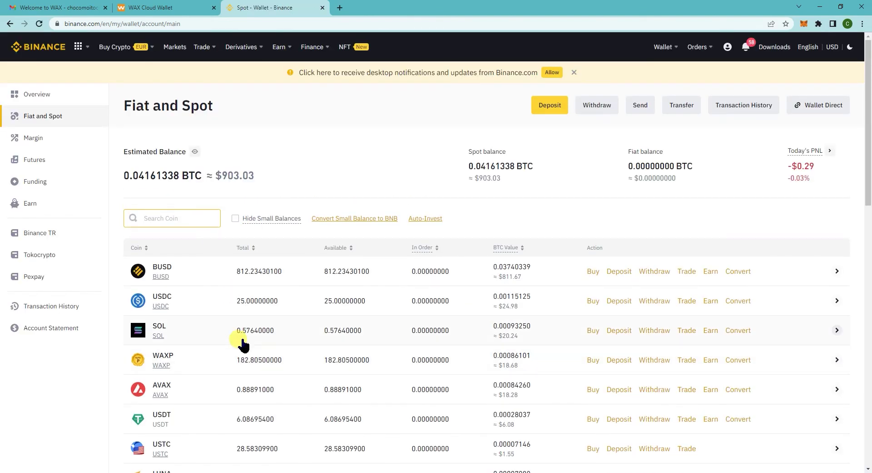